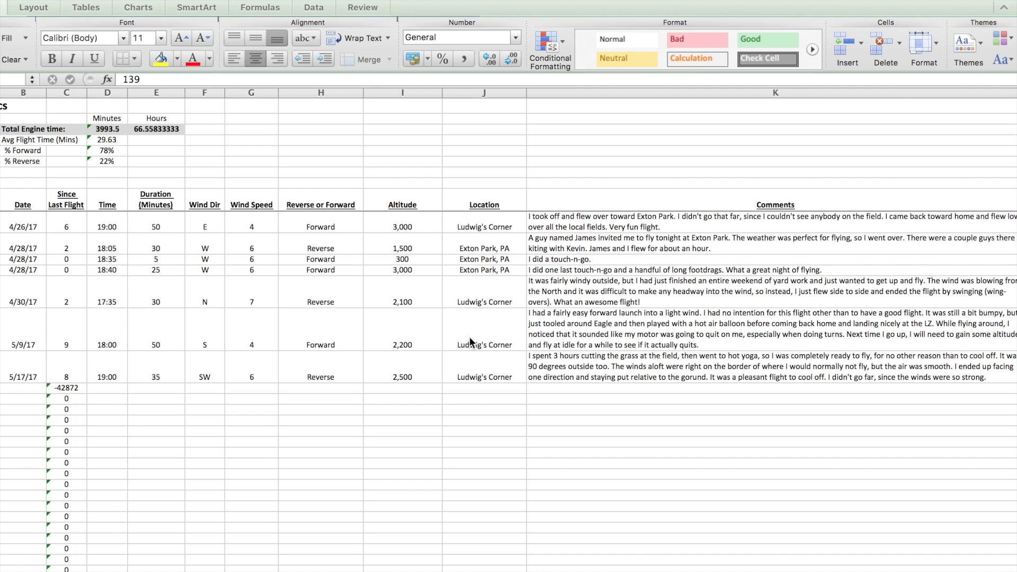
Step: Start a new flight entry below the 5/17/17 row with date 5/20 and time 17:10
left_click(41, 390)
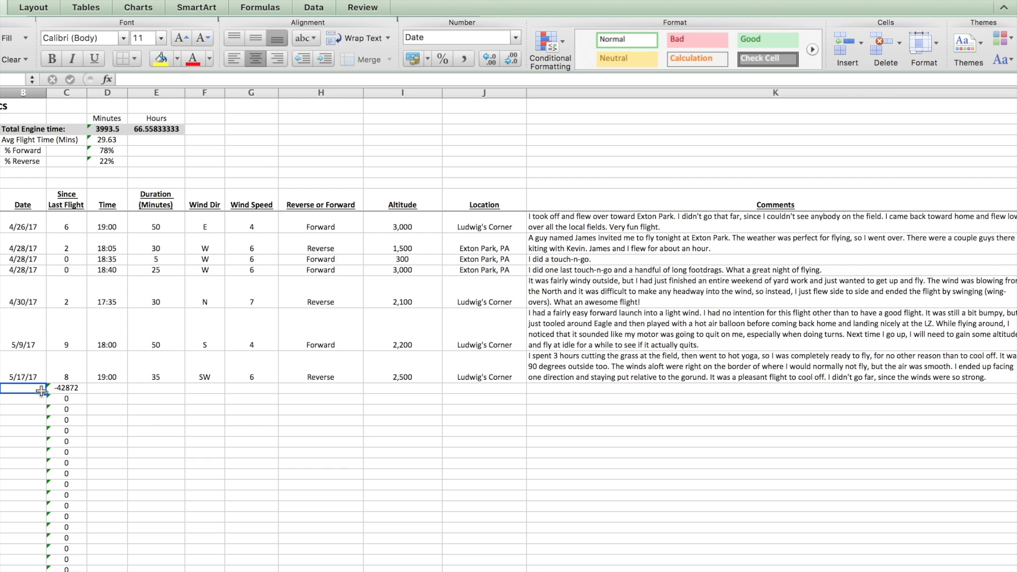
type("5/20")
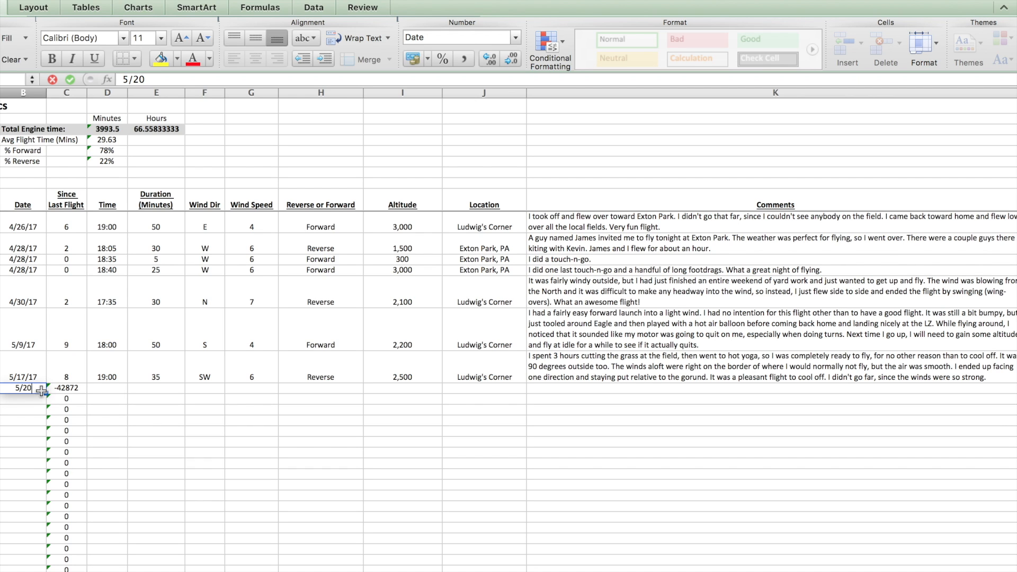
key("Tab")
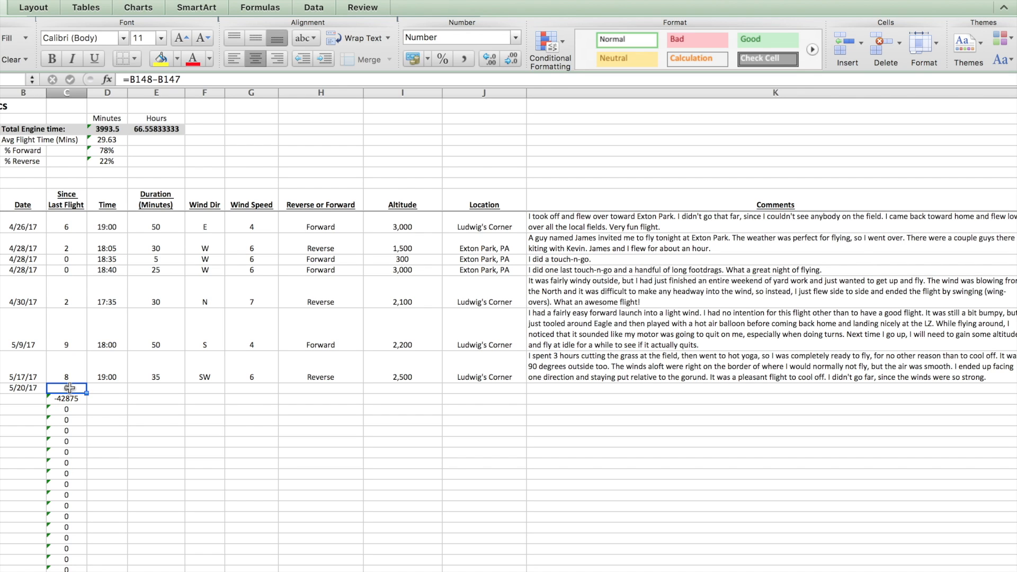
key("Tab")
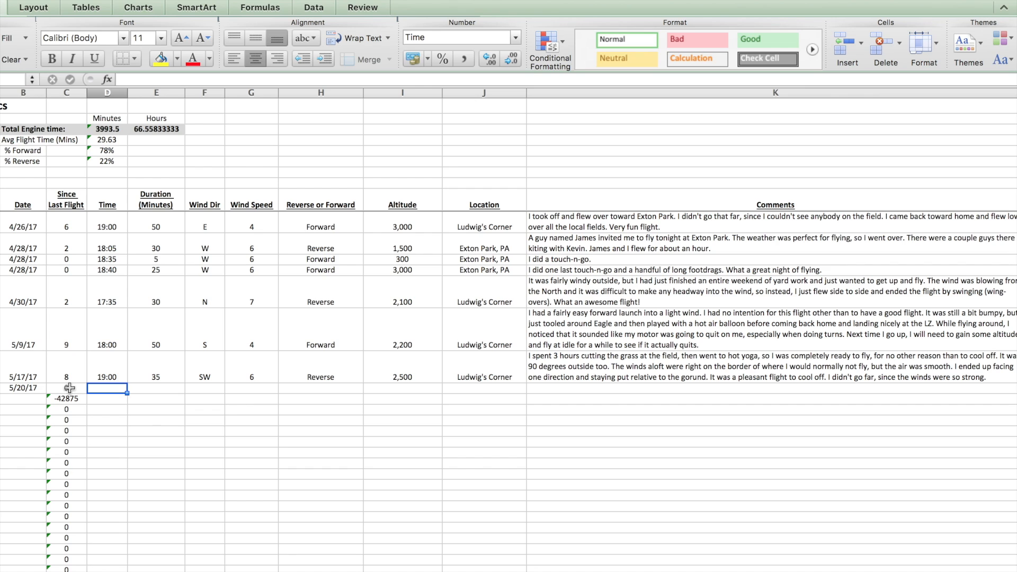
type("1")
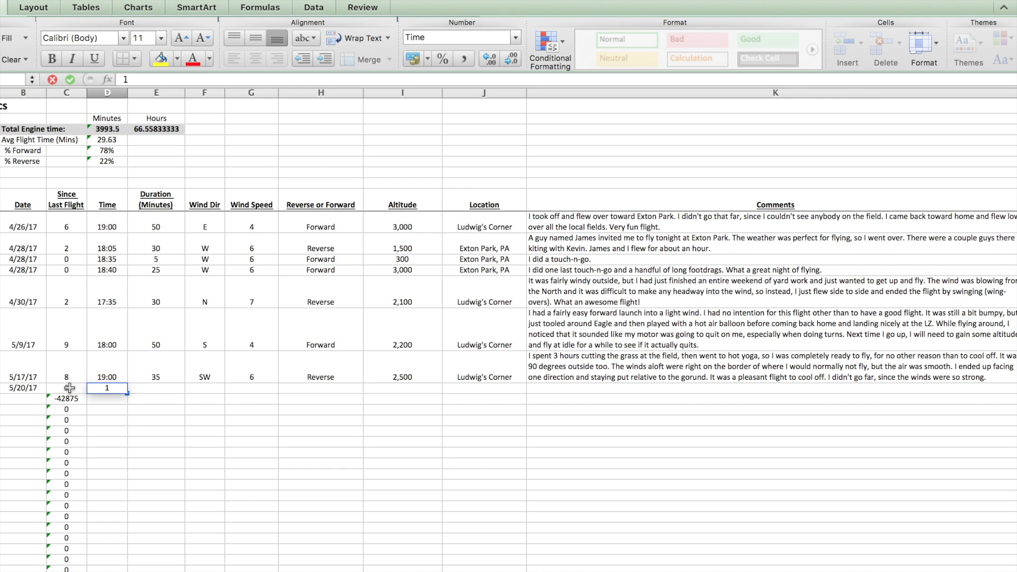
type("7:10")
key("Tab")
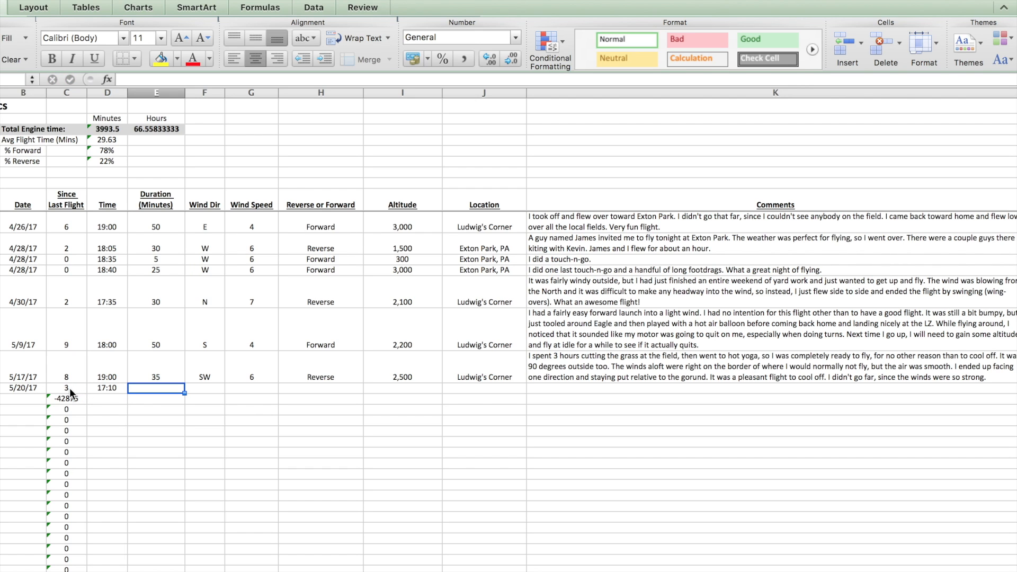
Step: Enter a duration of 90 minutes, wind direction NW and wind speed 4 for the 5/20/17 flight
type("90")
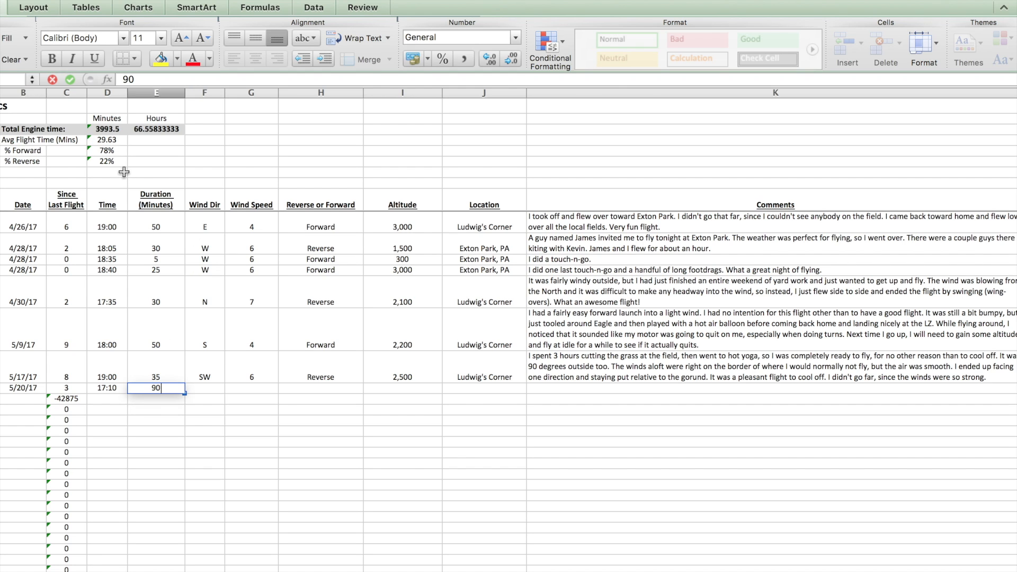
key("Tab")
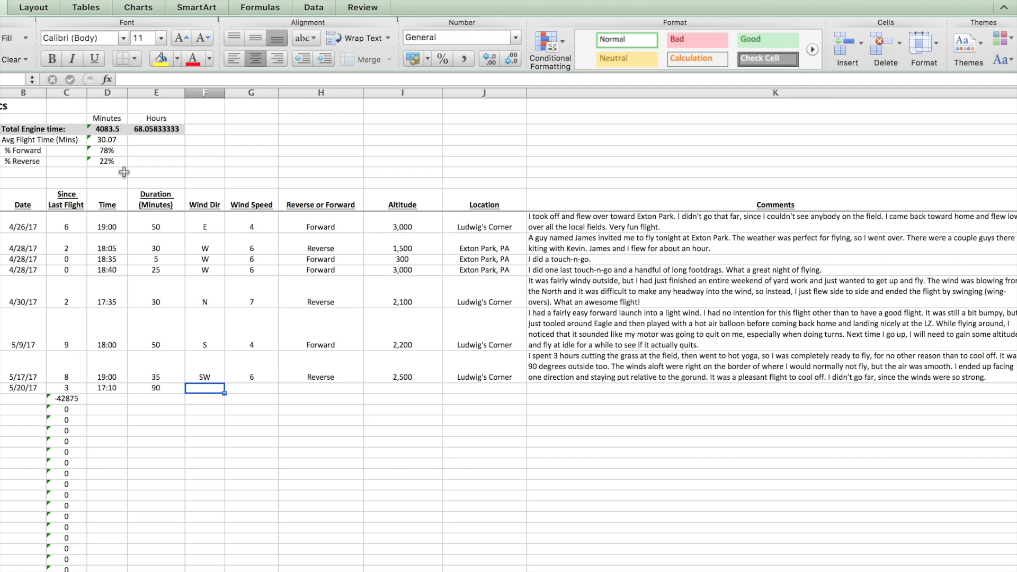
type("NW")
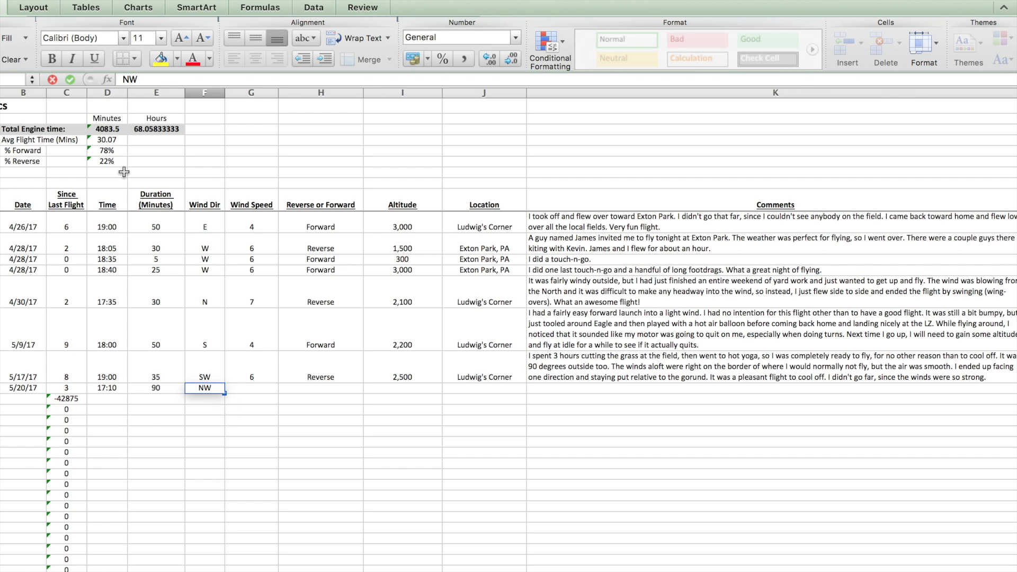
key("Tab")
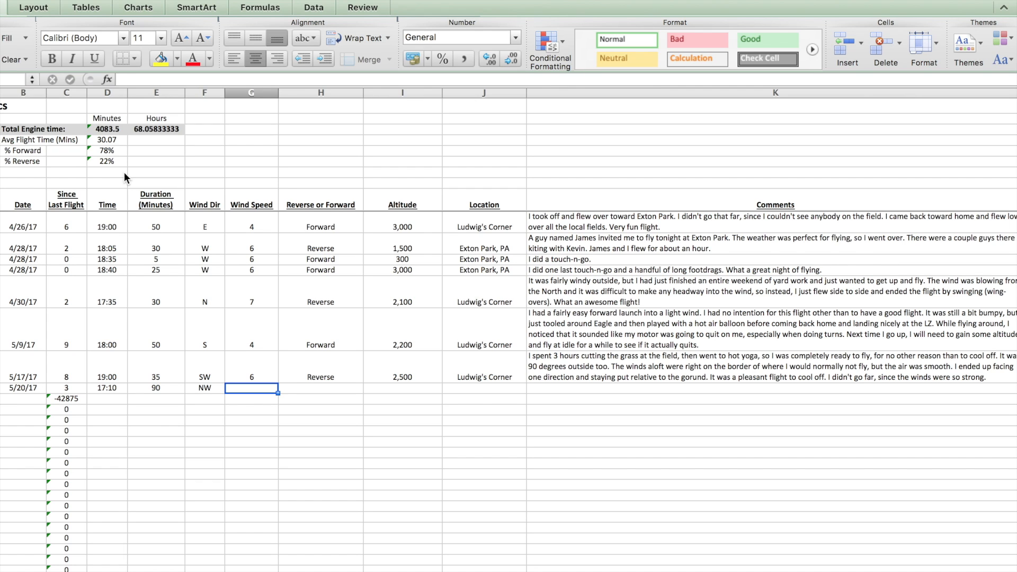
type("4")
key("Tab")
Step: Record the 5/20/17 flight's launch type as Forward
type("Forwa")
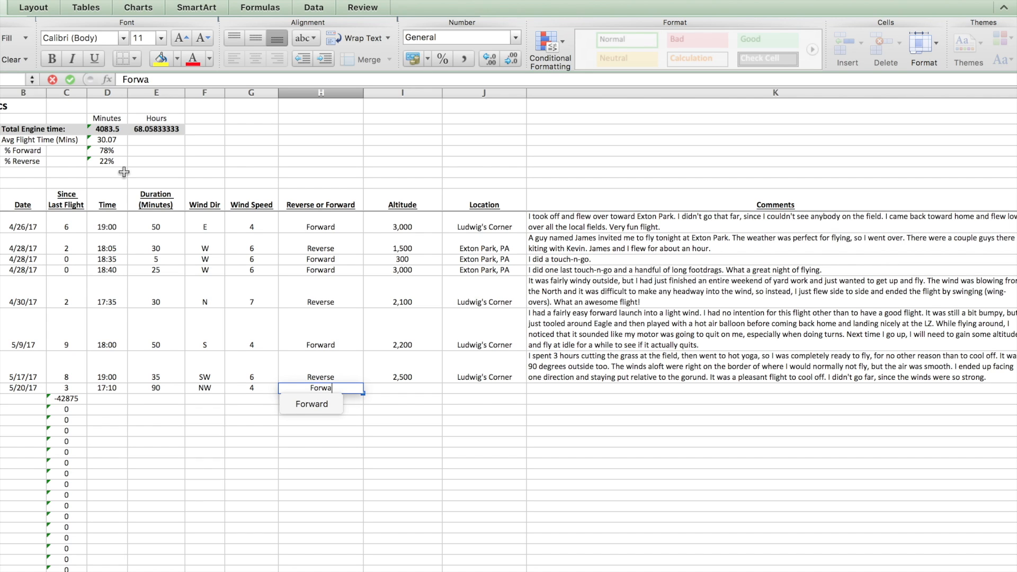
key("Down")
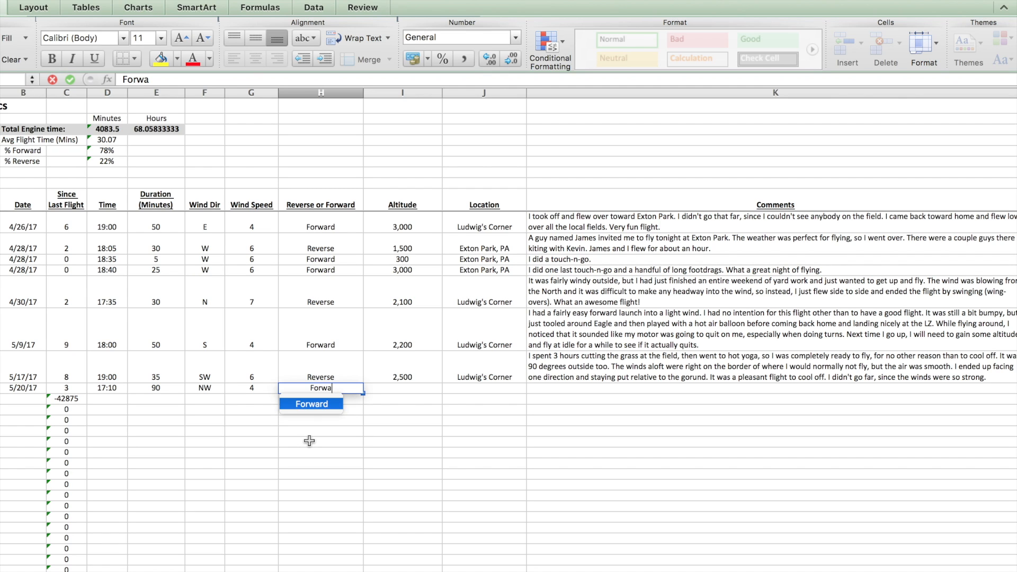
left_click(310, 406)
key("Up")
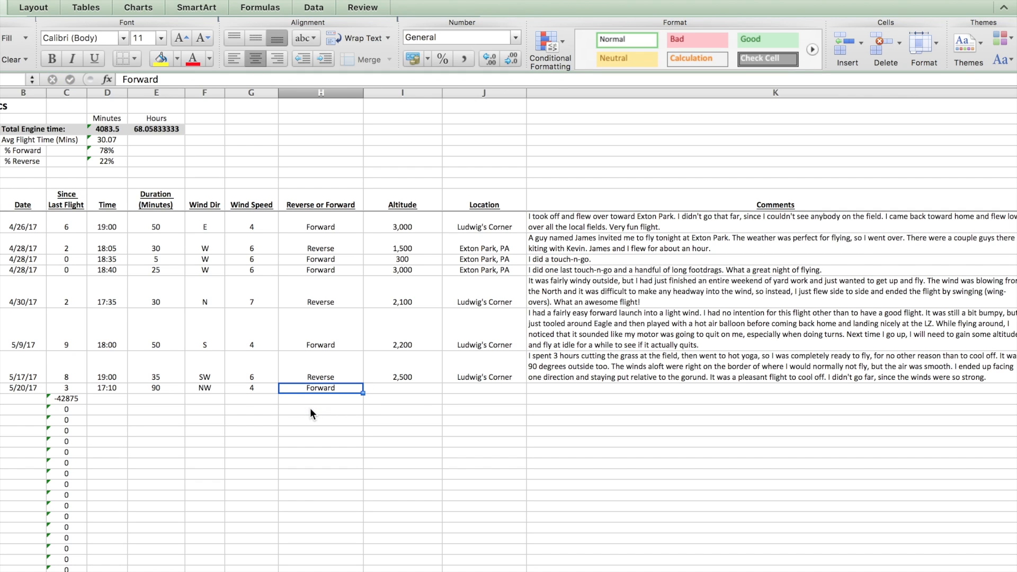
key("Right")
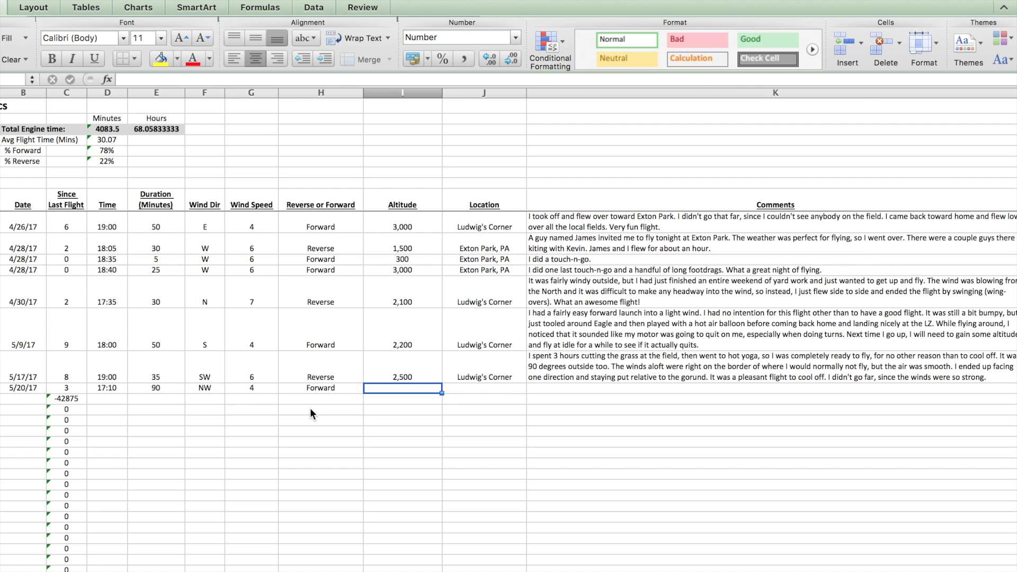
Step: Enter altitude 2900 and location Ludwig's Corner for the 5/20/17 flight
type("2900")
key("Tab")
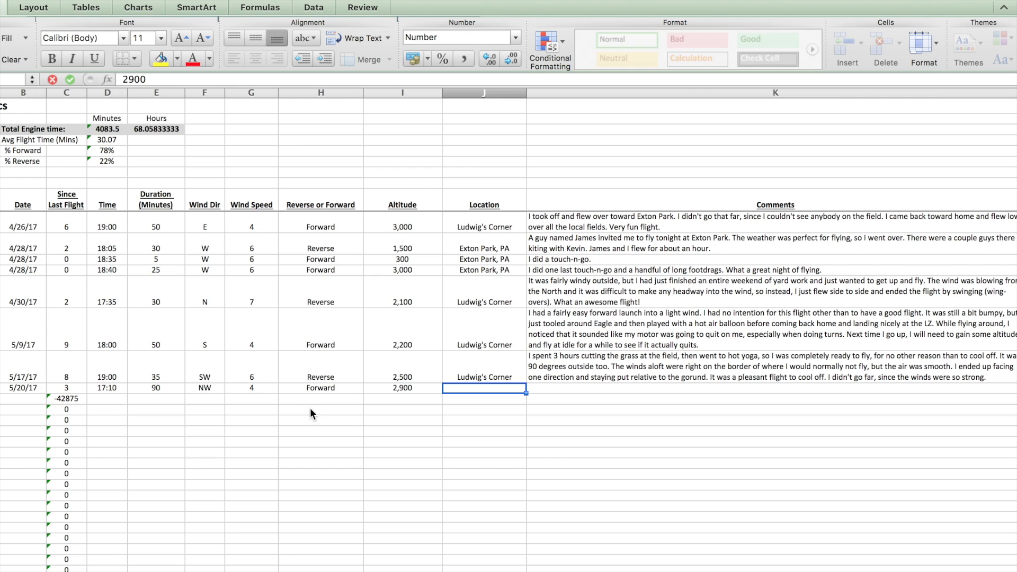
type("Lud")
key("Down")
key("Tab")
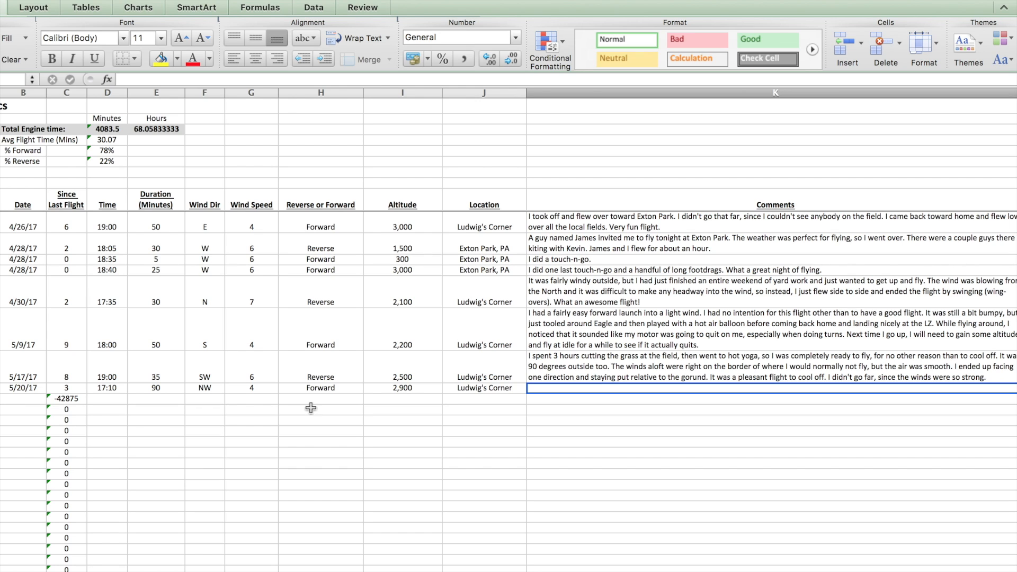
Step: Start another flight entry in the next empty row with date 5/21 and time 10:30
key("Return")
key("Left")
key("Left")
key("Left")
key("Left")
key("Left")
key("Left")
key("Left")
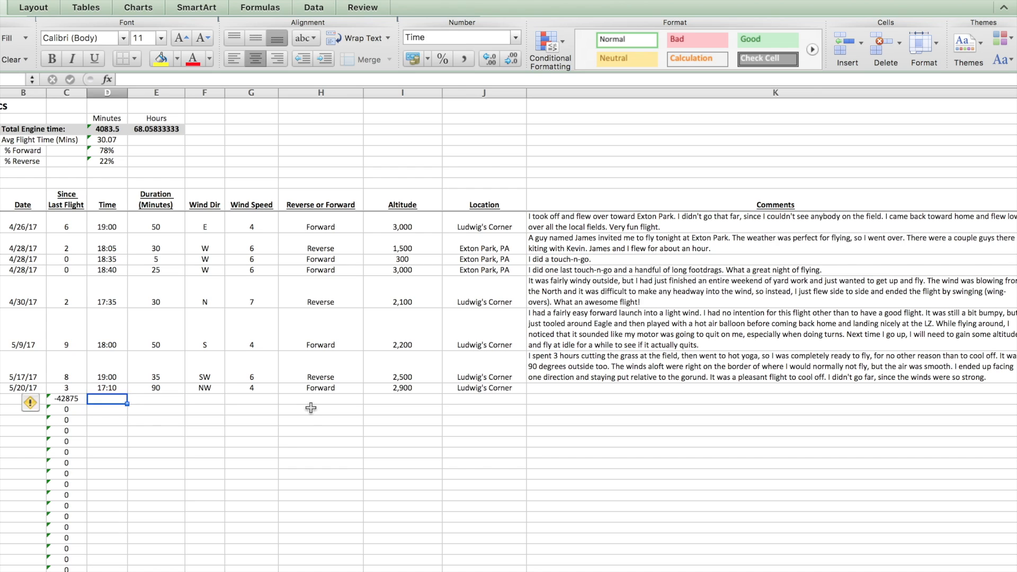
type("5/21")
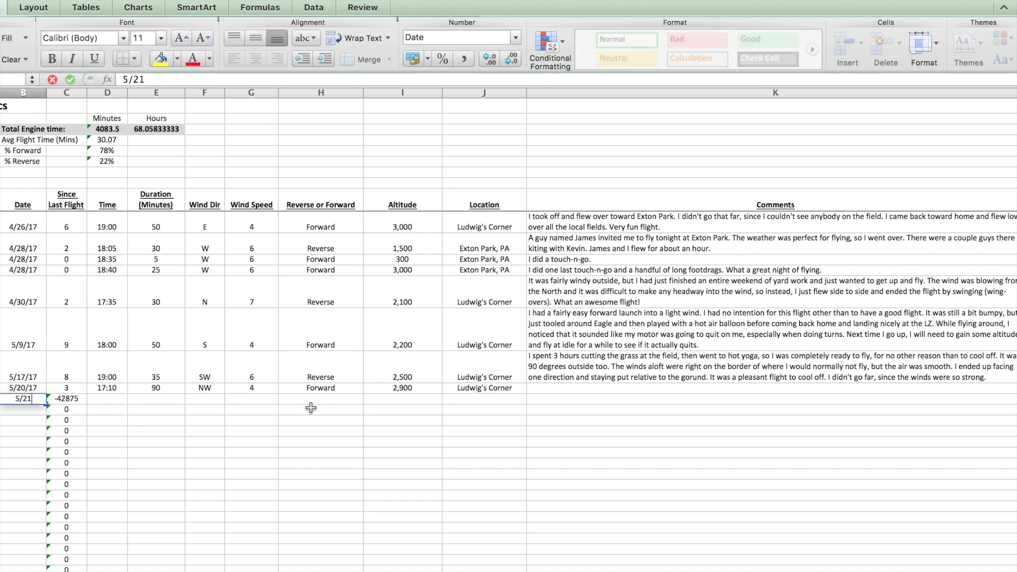
key("Tab")
key("Tab")
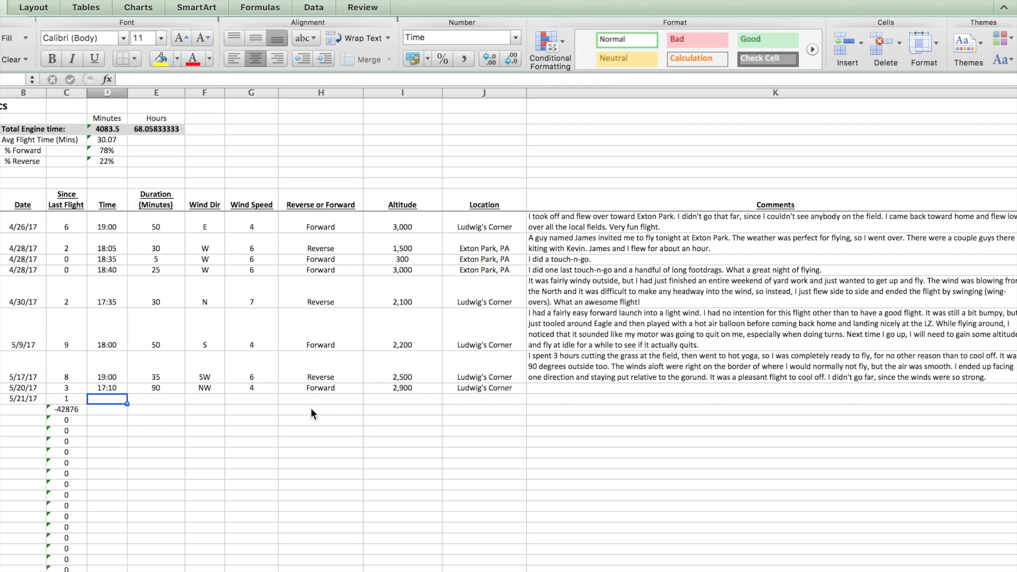
type("10:30")
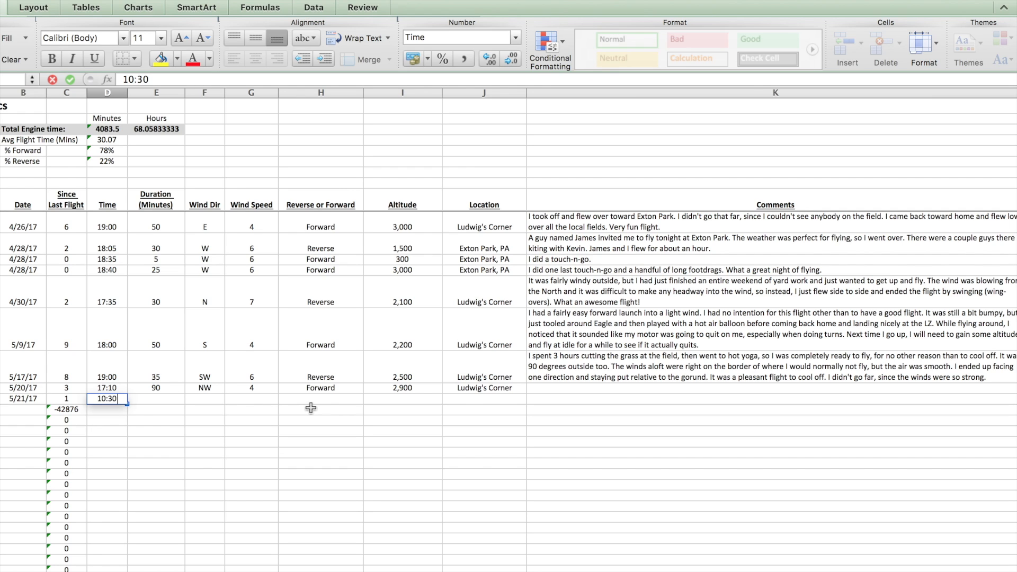
key("Tab")
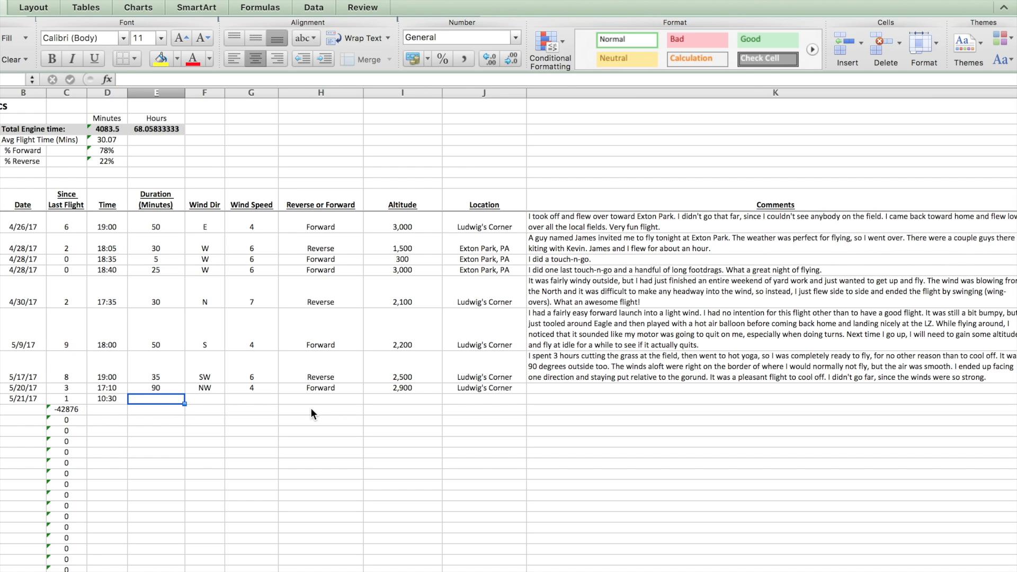
Step: Enter a duration of 5 minutes, wind direction E and wind speed 6 for the 5/21/17 flight
type("5")
key("Tab")
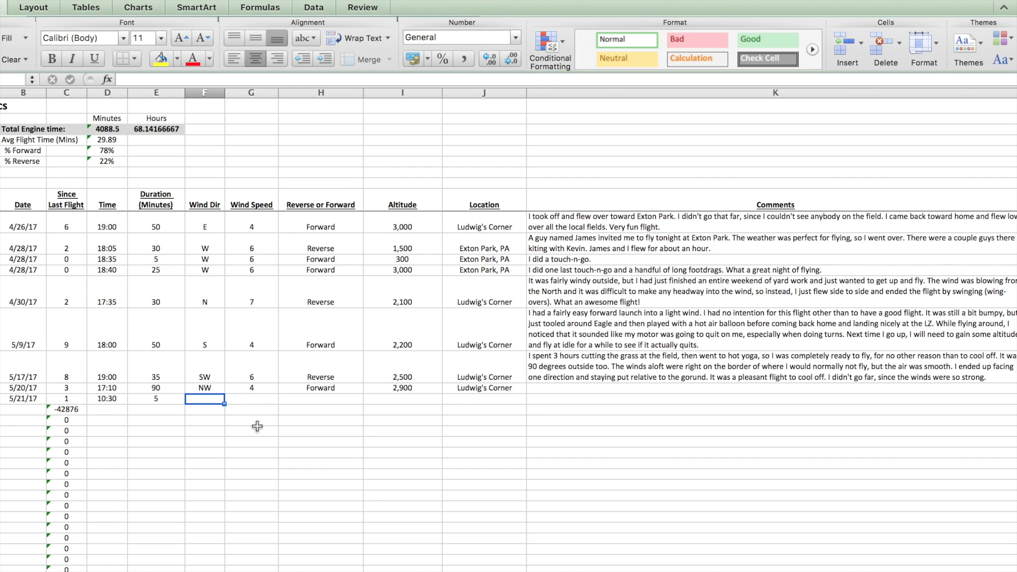
type("E")
key("Tab")
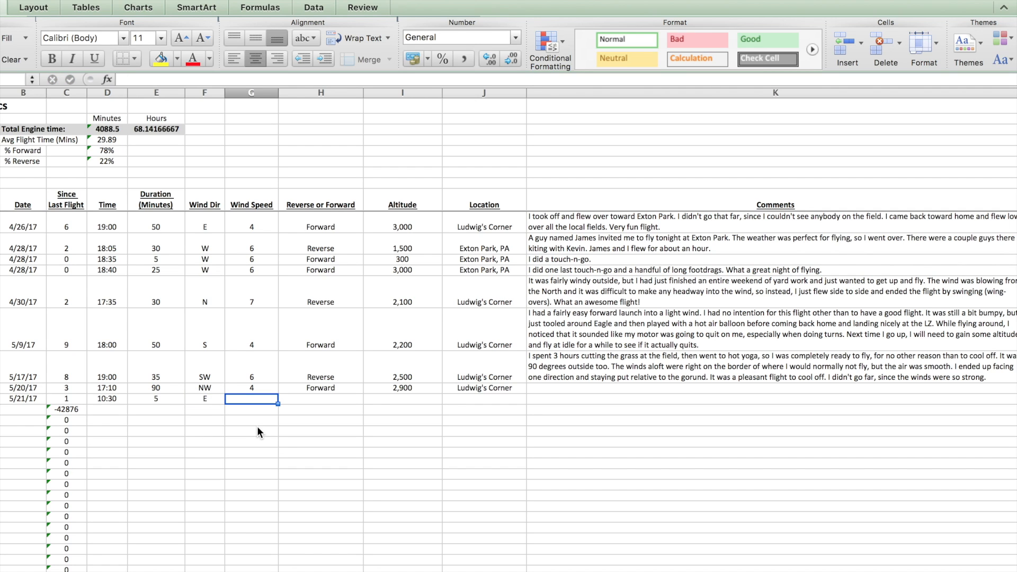
type("6")
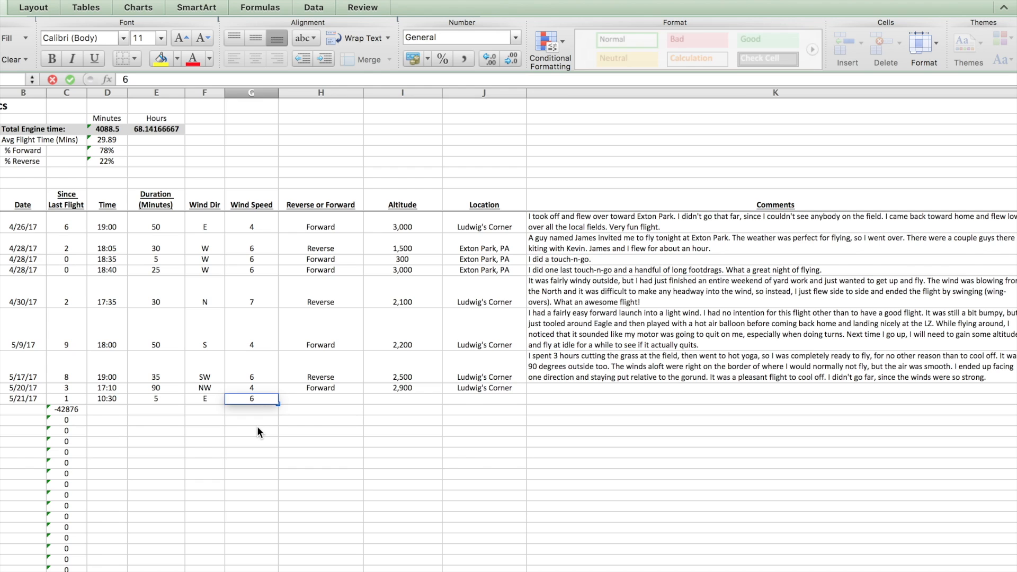
key("Tab")
Step: Record the 5/21/17 flight's launch type as Reverse
type("Reve")
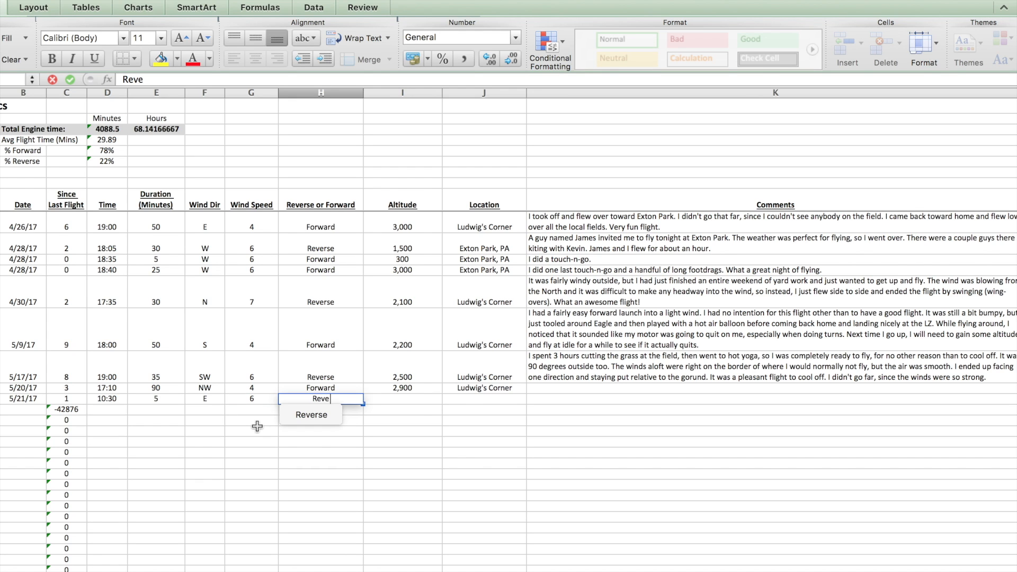
key("Down")
key("Tab")
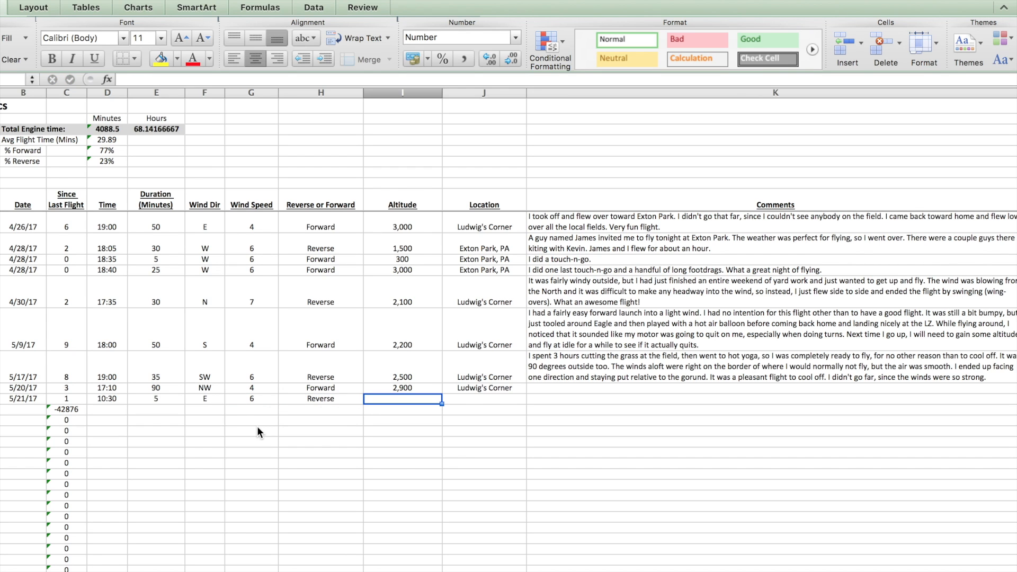
Step: Enter altitude 350 and location Ludwig's Corner for the 5/21/17 flight
type("350")
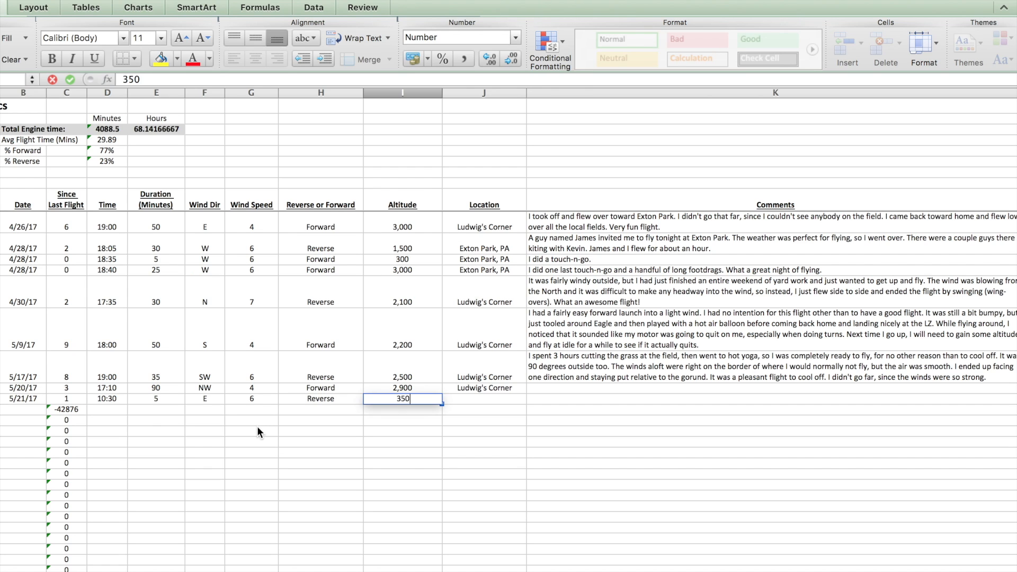
key("Tab")
type("Lud")
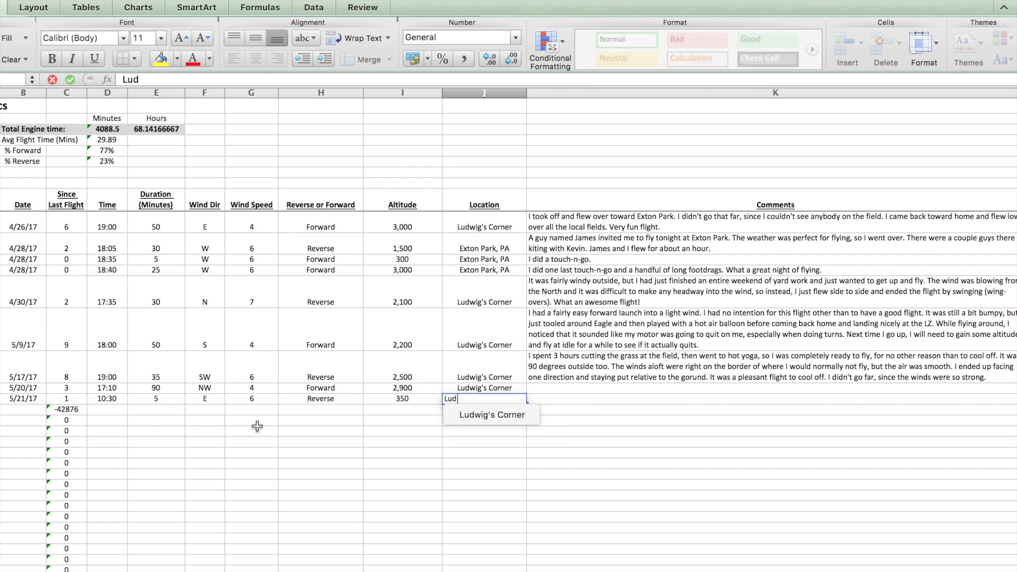
key("Down")
key("Tab")
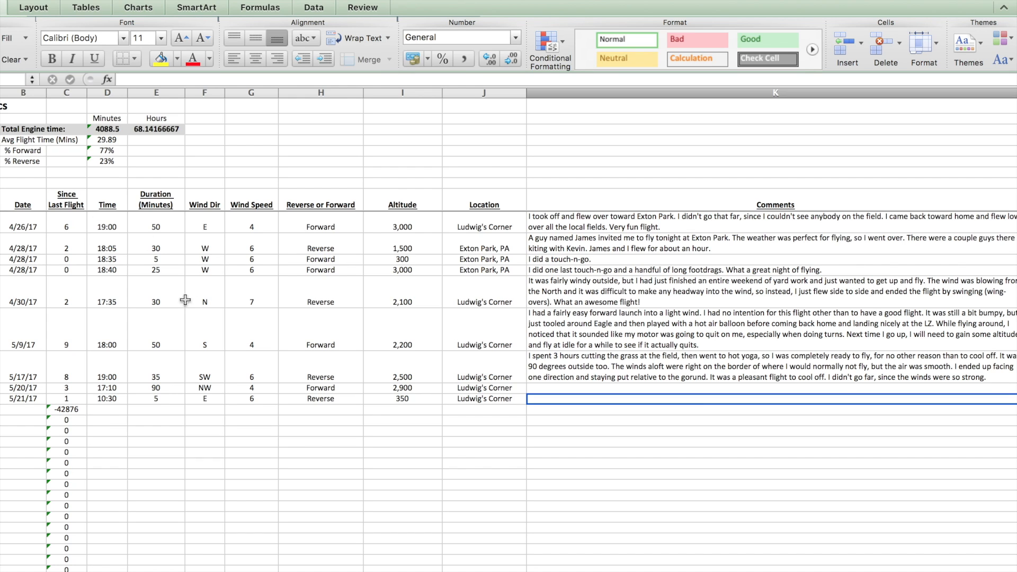
Step: Examine the summary formulas for total engine time in minutes and hours, average flight time, and forward and reverse percentages
left_click(106, 130)
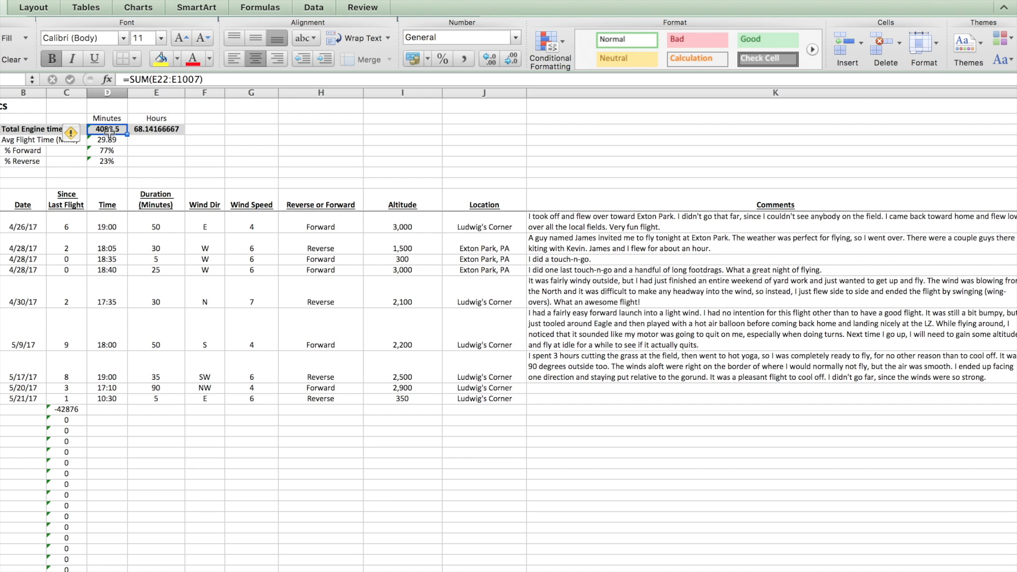
key("Right")
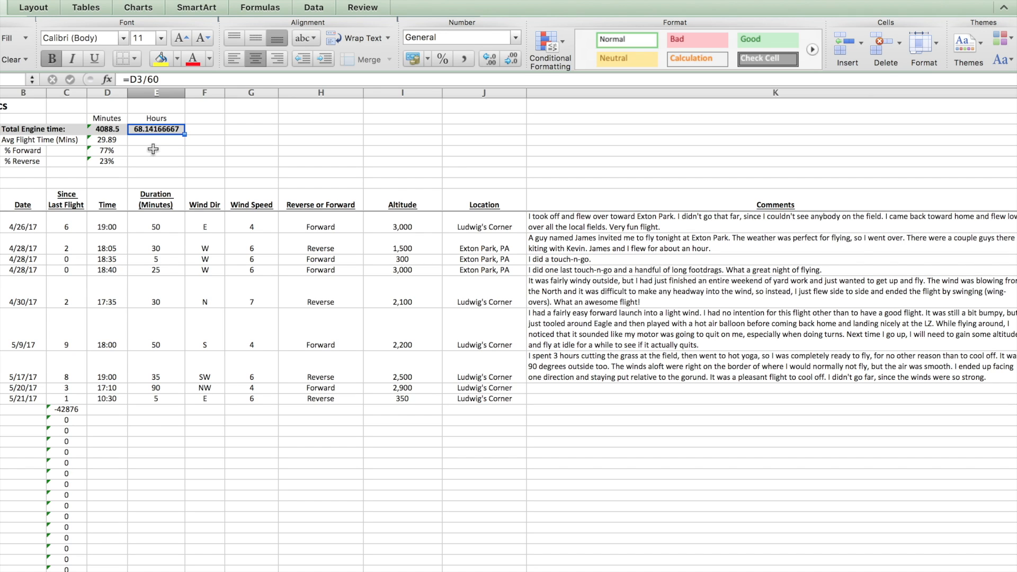
left_click(119, 141)
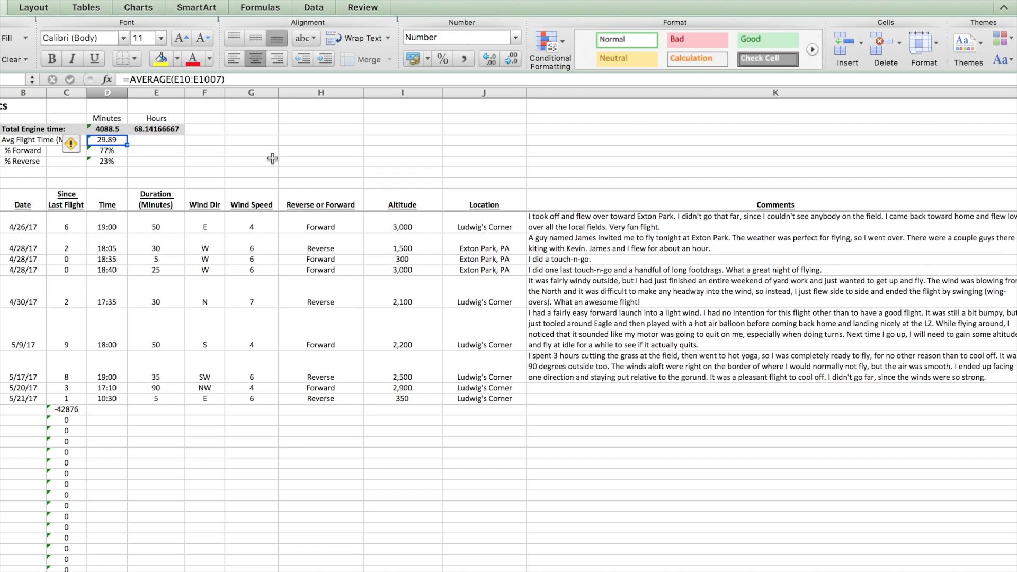
key("Down")
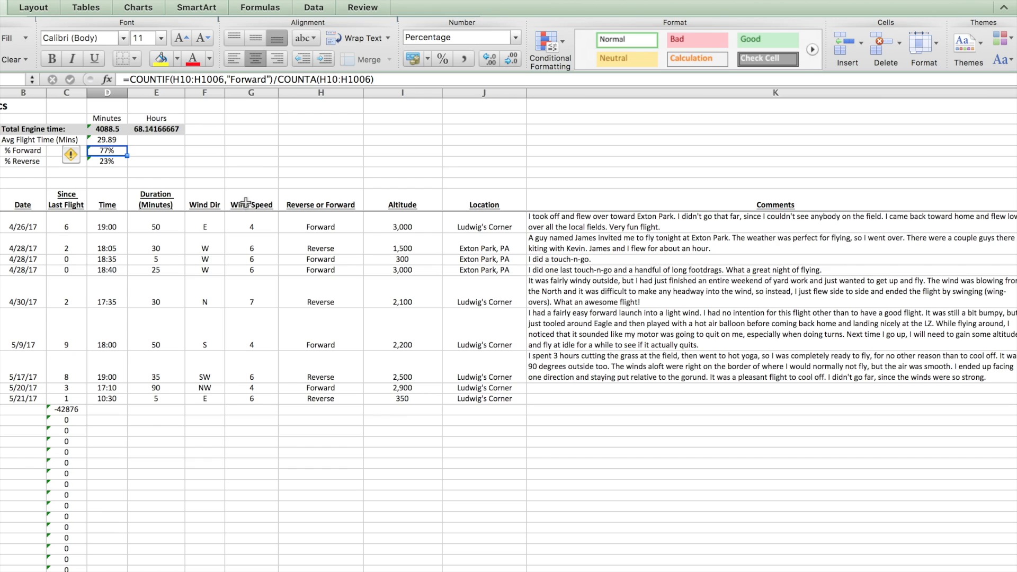
key("Down")
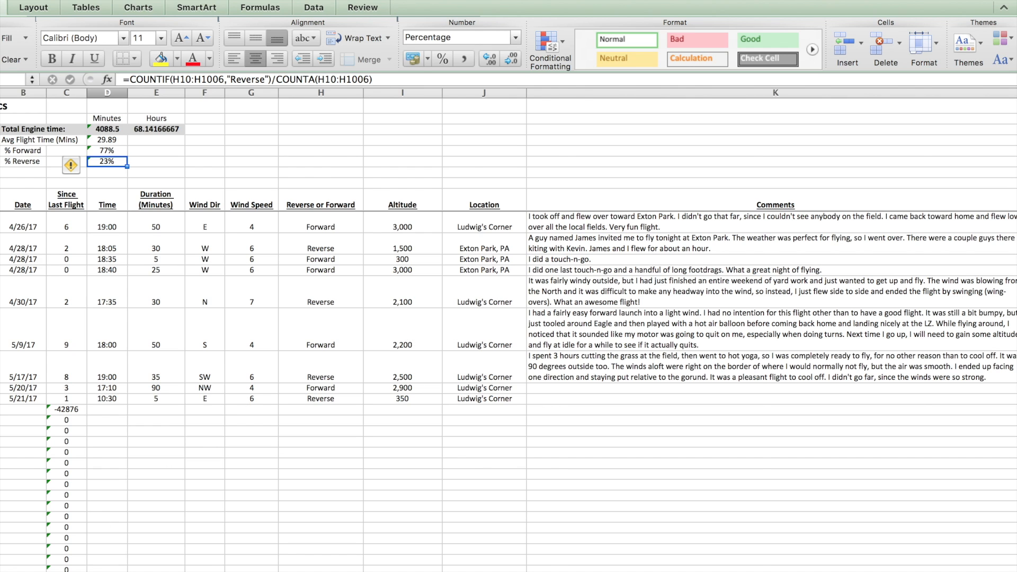
Step: Switch to the maintenance record sheet
left_click(222, 571)
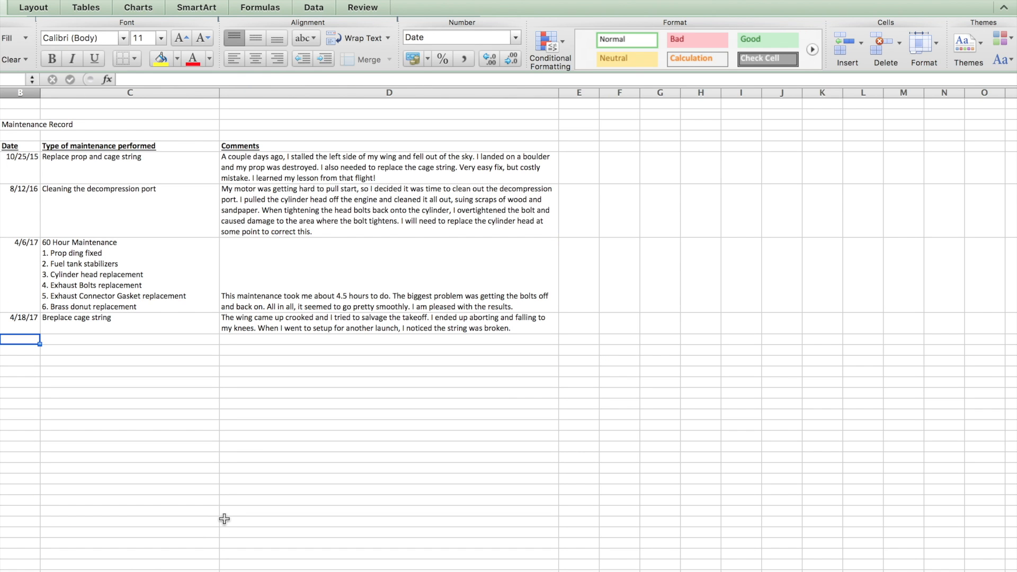